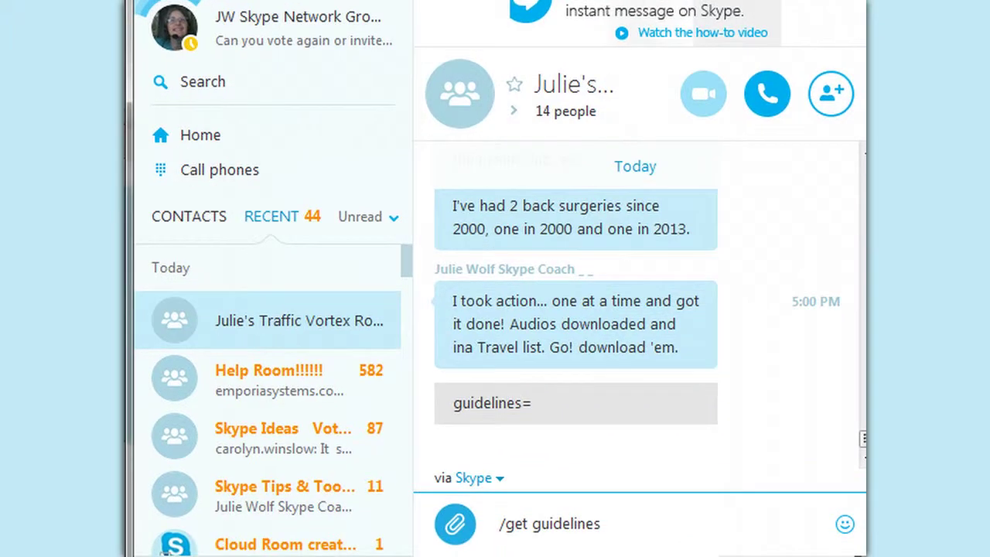
- Focus the /get guidelines draft and select the empty guidelines= reply text
left_click(591, 470)
left_click(627, 519)
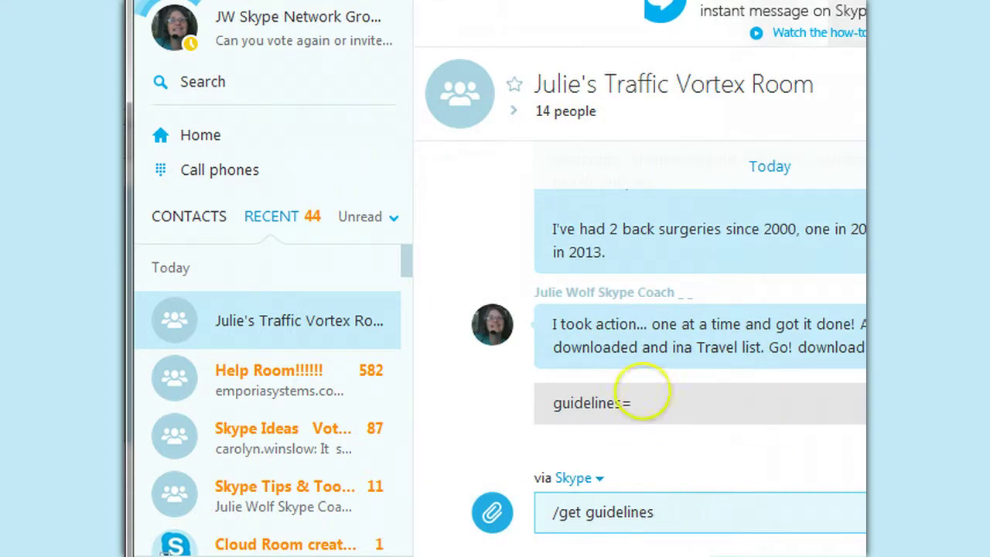
left_click_drag(633, 403, 552, 403)
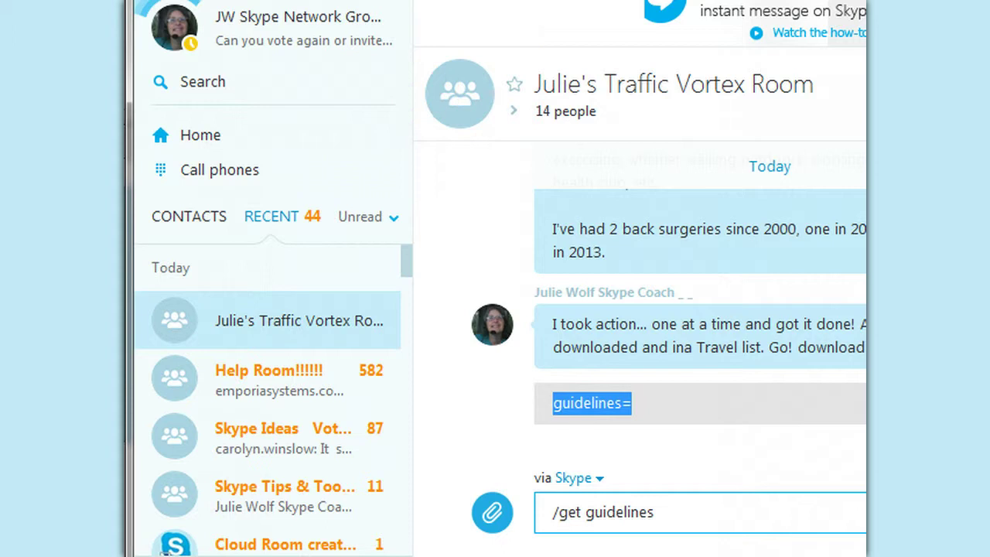
- Check the Skype version information from the Help menu, then close it
left_click(511, 1)
left_click(542, 185)
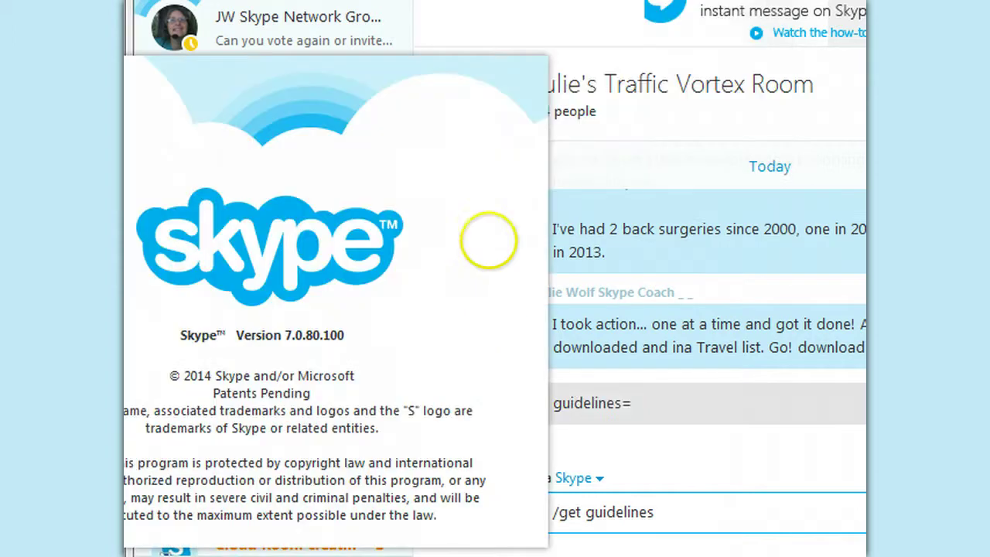
left_click(789, 513)
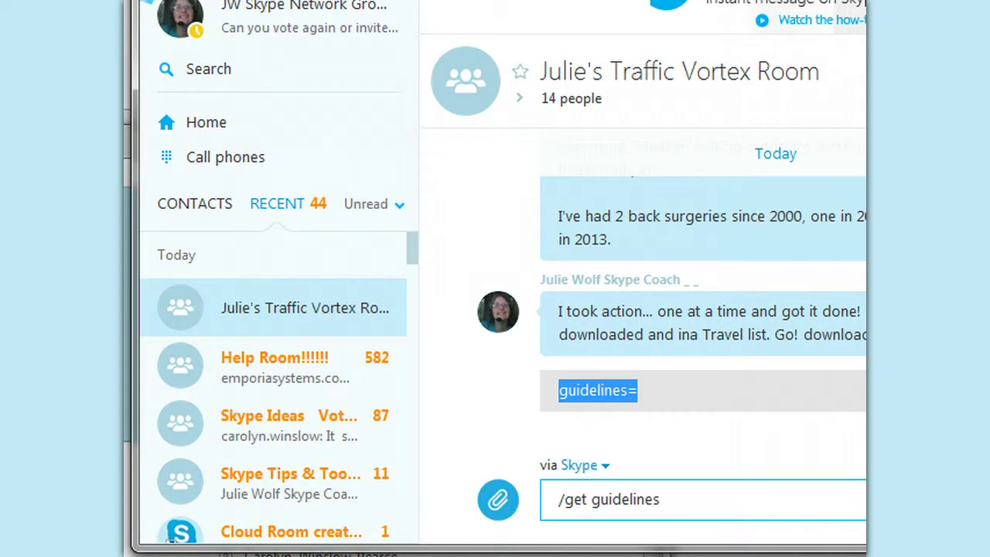
- Extend the main window lower and select the whole /get guidelines draft
scroll(377, 298, "down", 2)
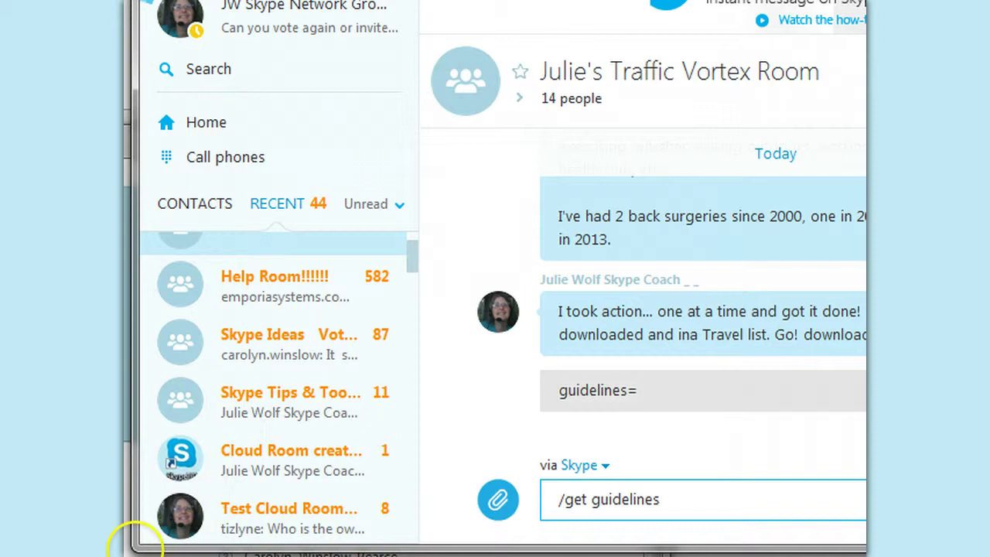
left_click_drag(133, 542, 126, 549)
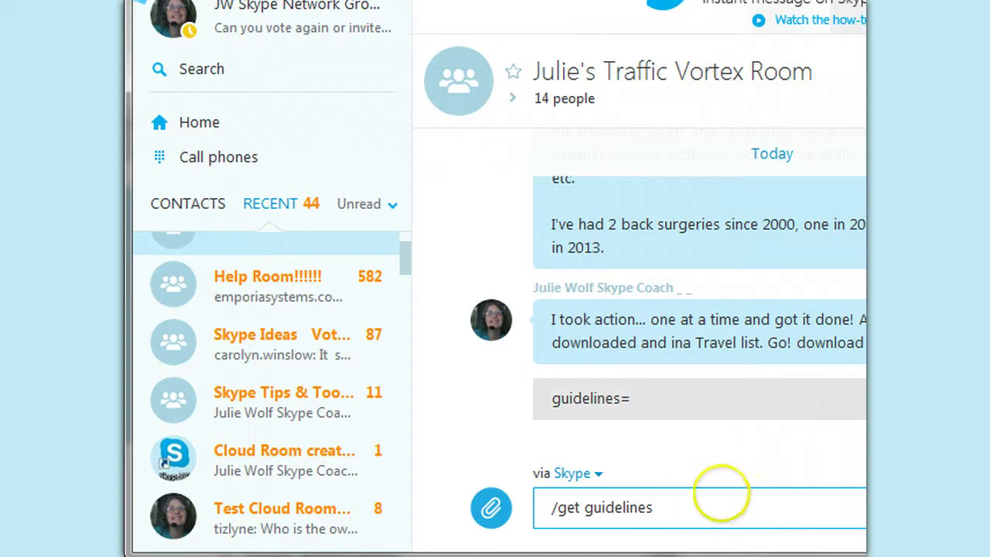
left_click_drag(687, 508, 551, 507)
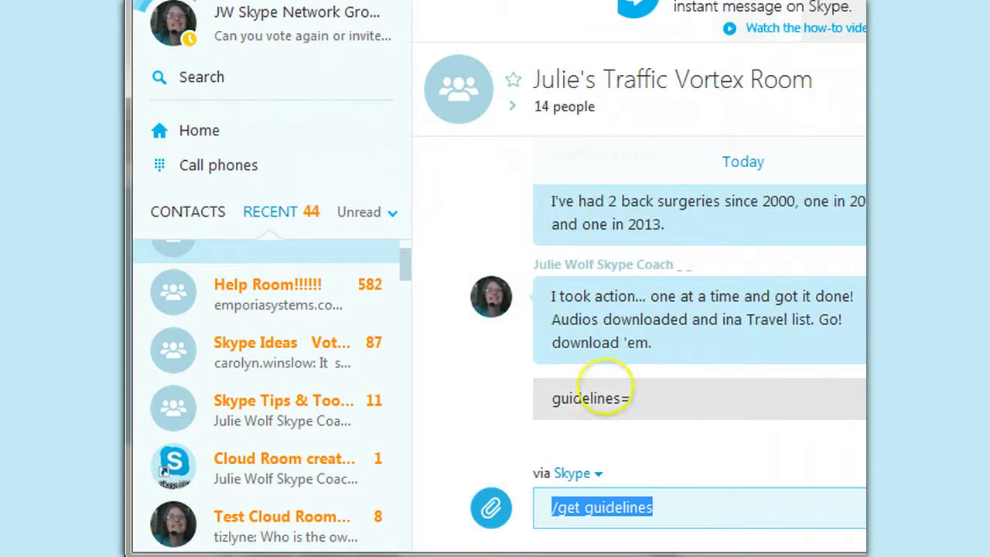
- Change the draft from /get to /set guidelines and paste the guidelines text after it
left_click(680, 509)
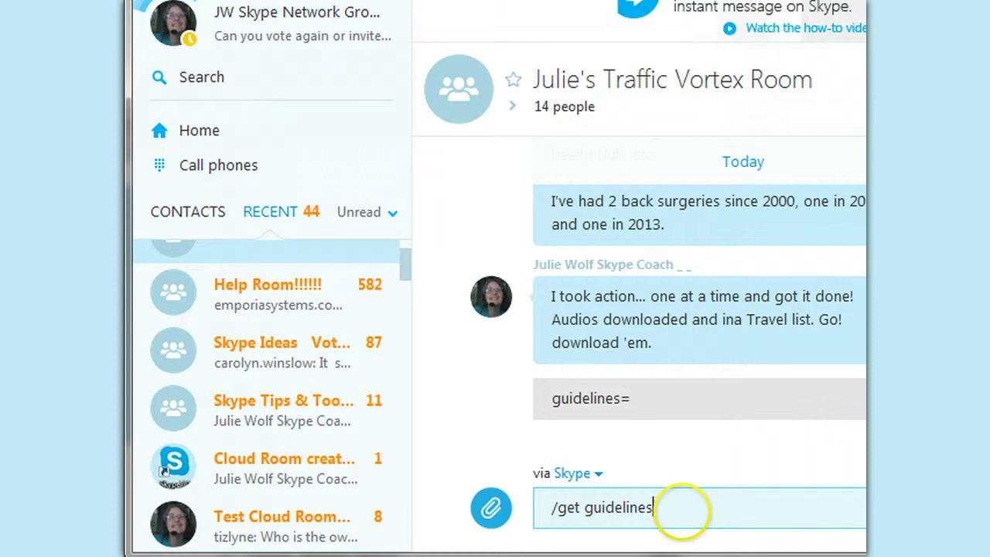
left_click(567, 508)
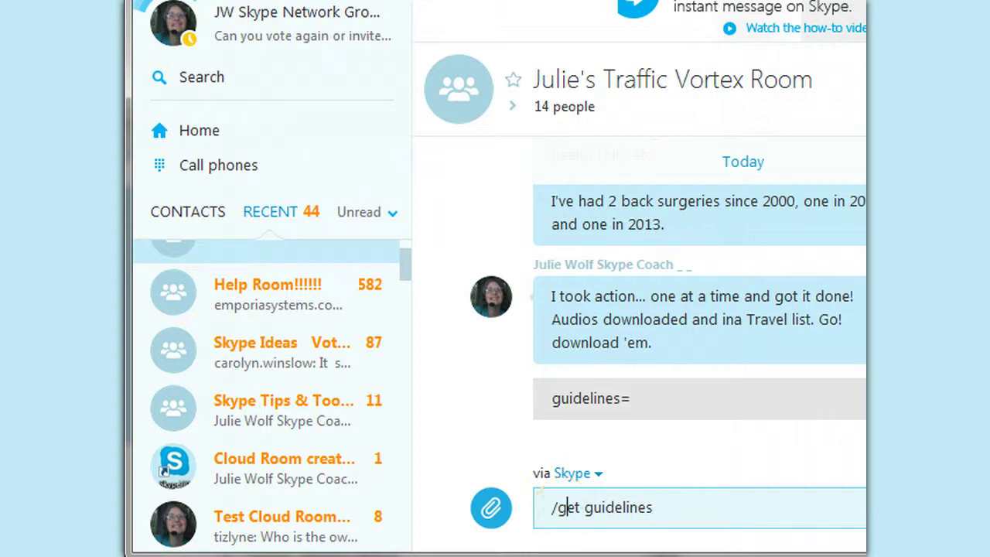
key("BackSpace")
type("s")
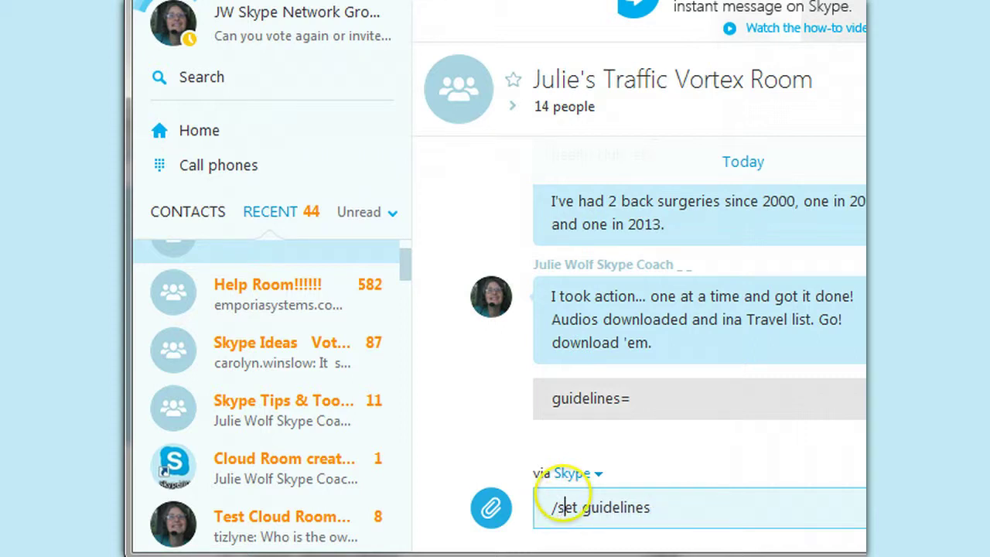
key("End")
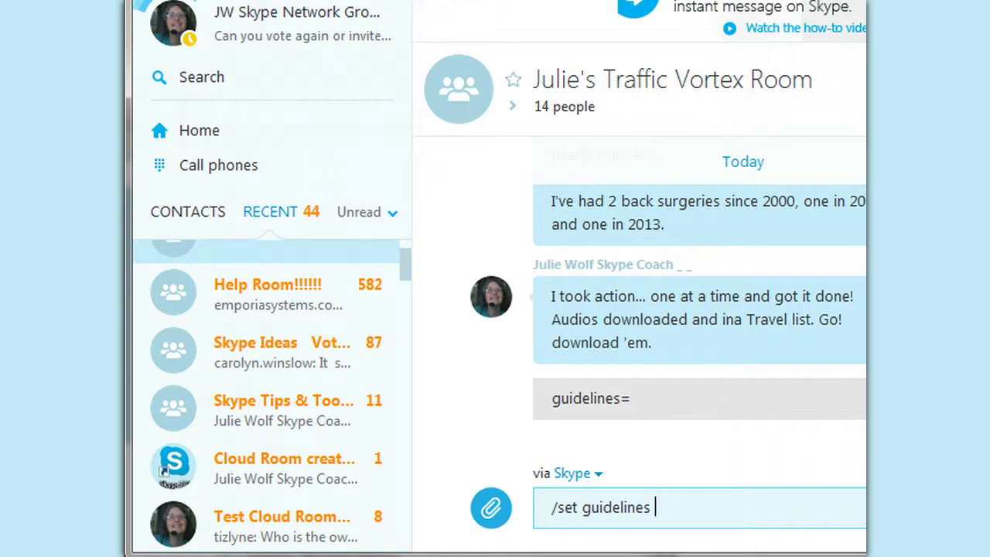
key("Return")
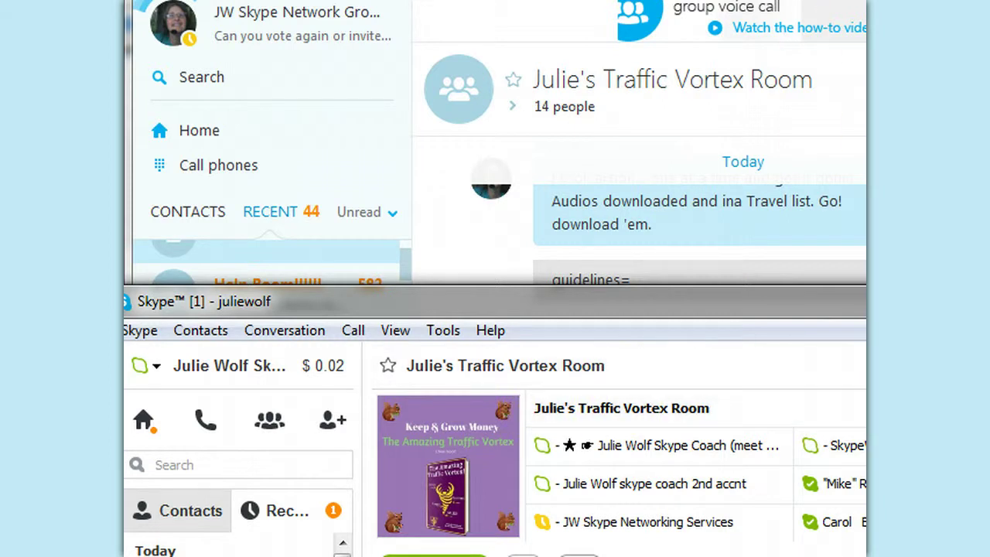
- Close the classic window, send the Traffic Vortex welcome guidelines, and draft /get guidelines
left_click(781, 46)
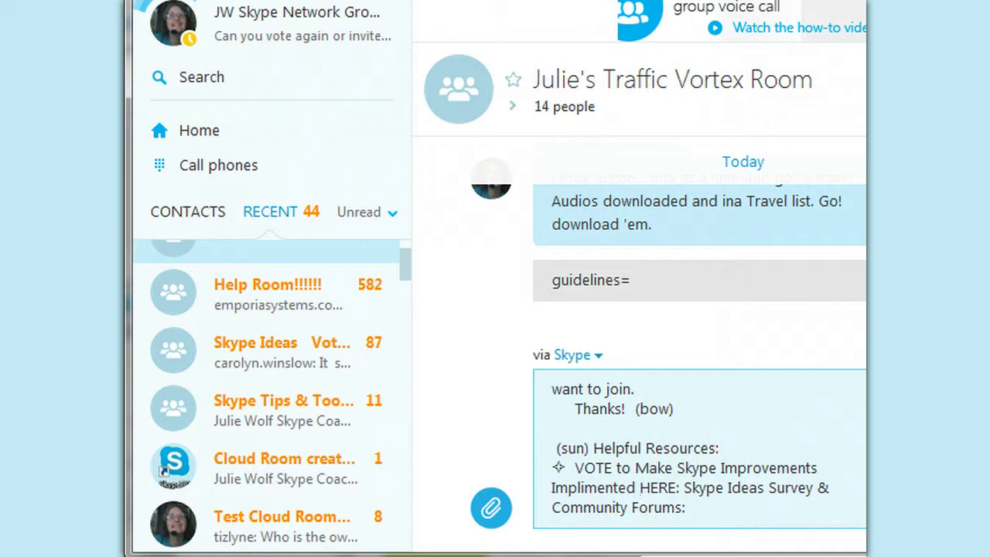
key("ctrl+Home")
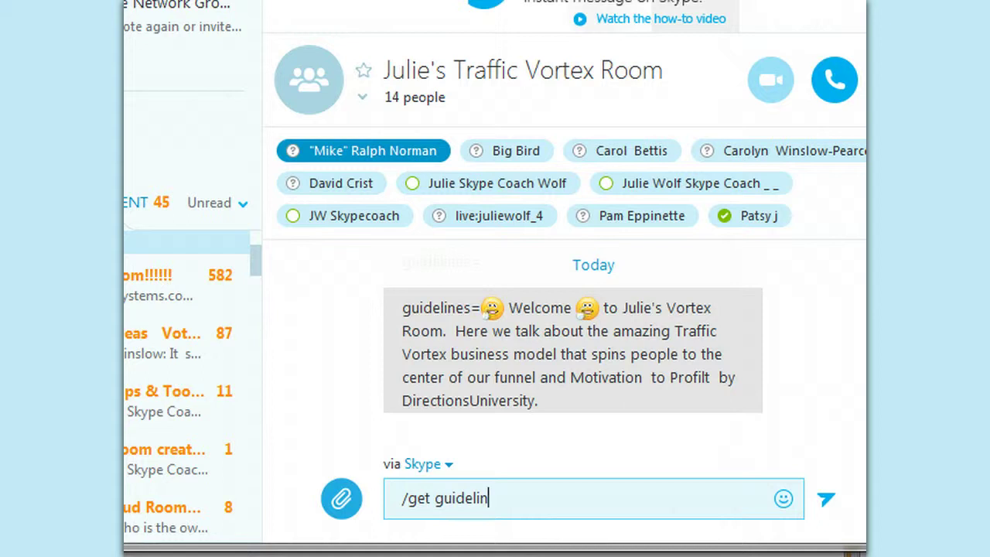
type("es")
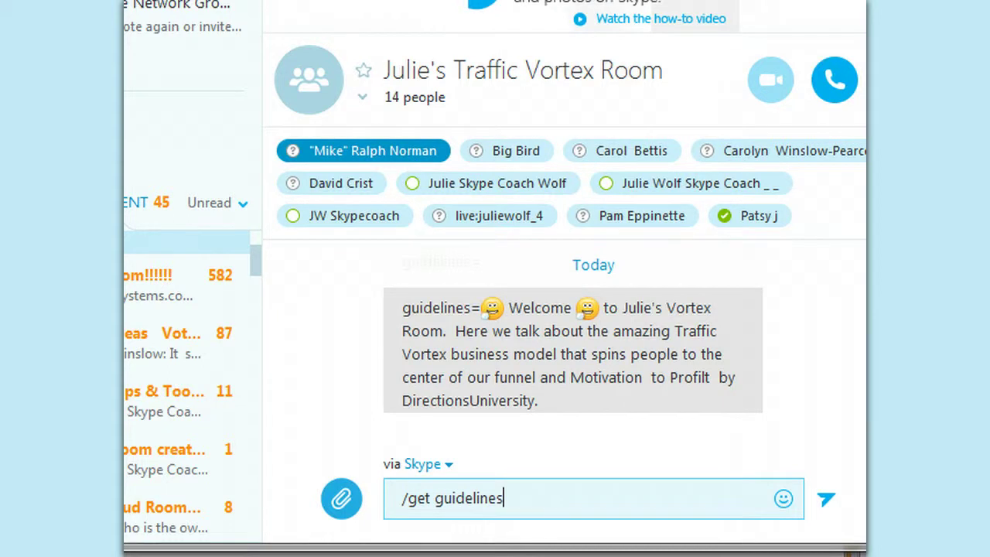
- Send /get guidelines and highlight the returned guidelines text down to DirectionsUniversity
key("Return")
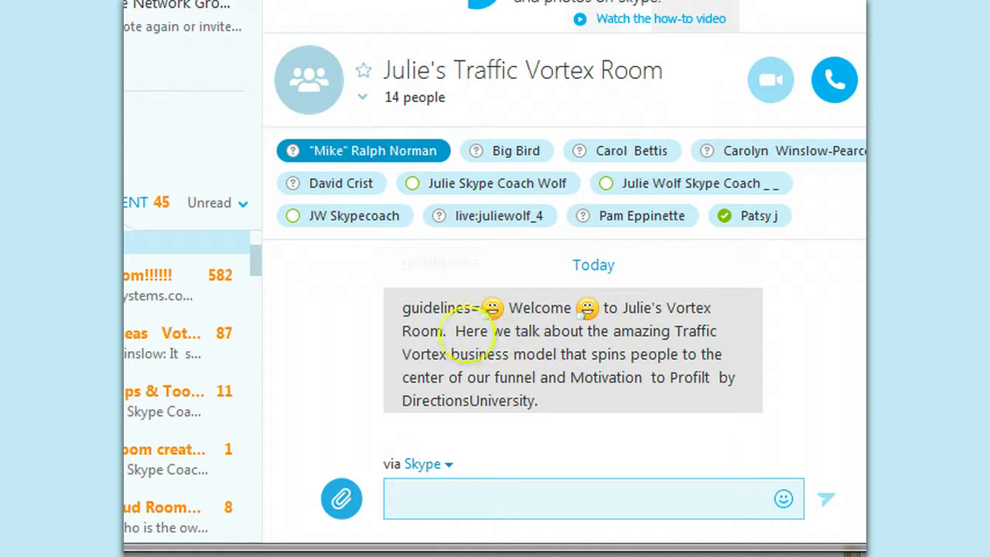
left_click_drag(466, 331, 687, 355)
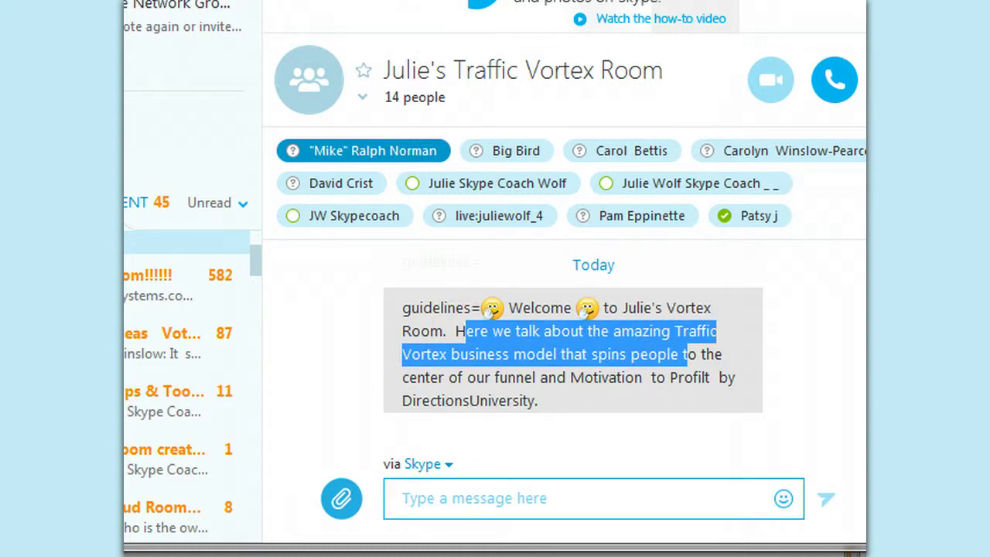
left_click_drag(686, 354, 684, 377)
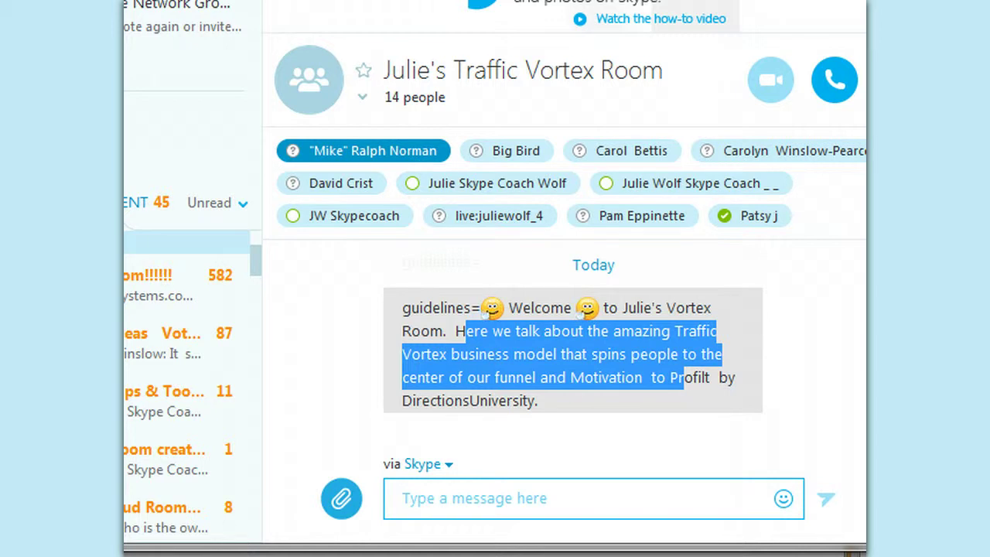
left_click_drag(684, 377, 539, 401)
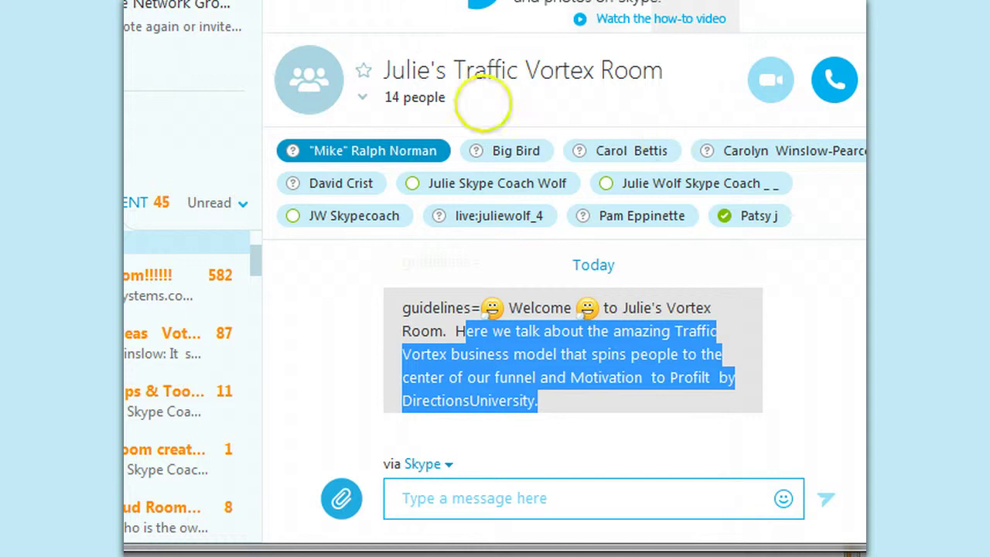
- Send /get name to the Traffic Vortex Room
left_click(501, 499)
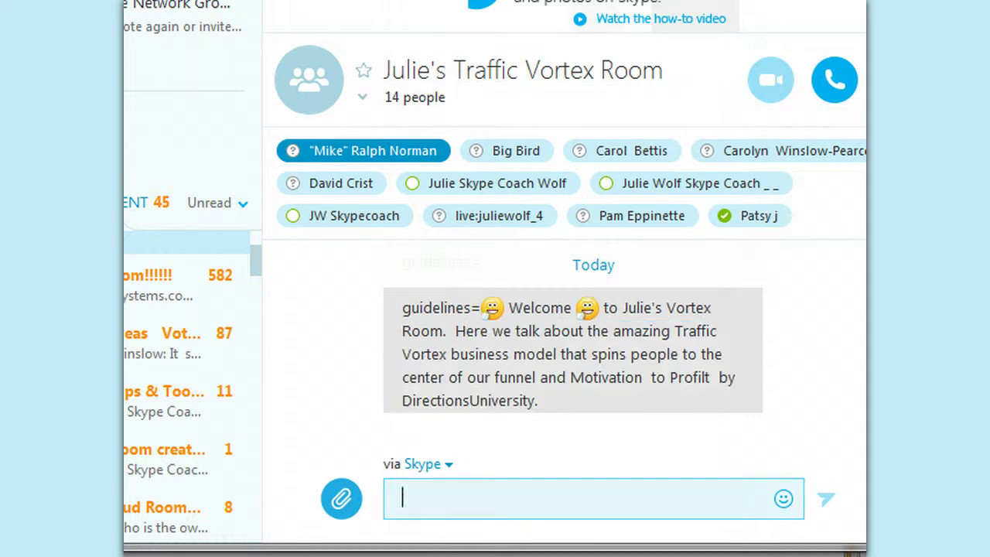
type("/get ")
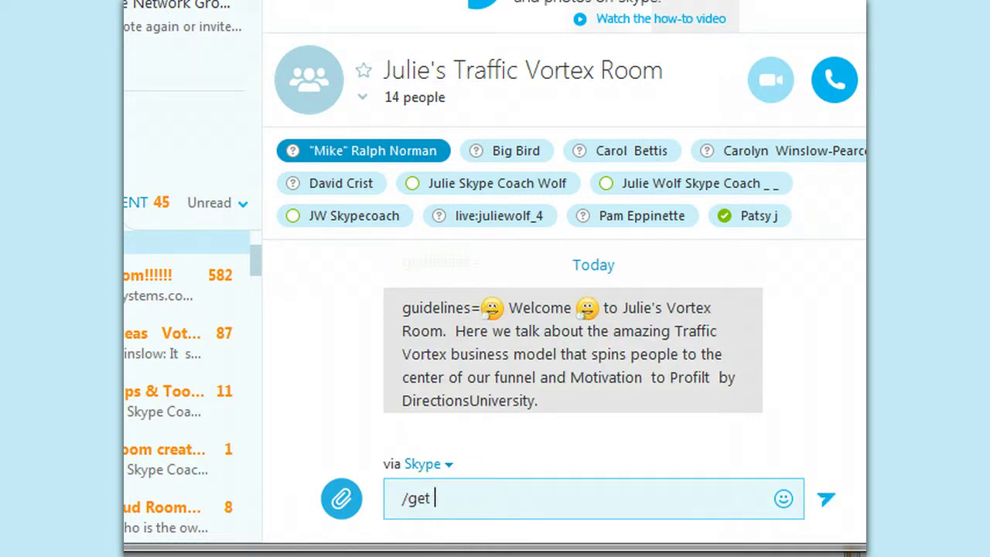
type("name")
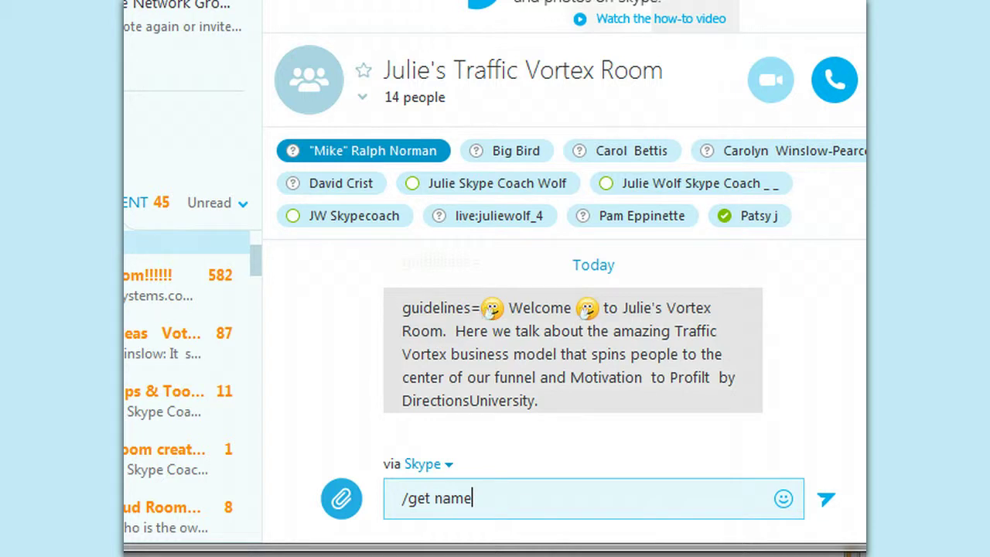
key("Return")
left_click(497, 507)
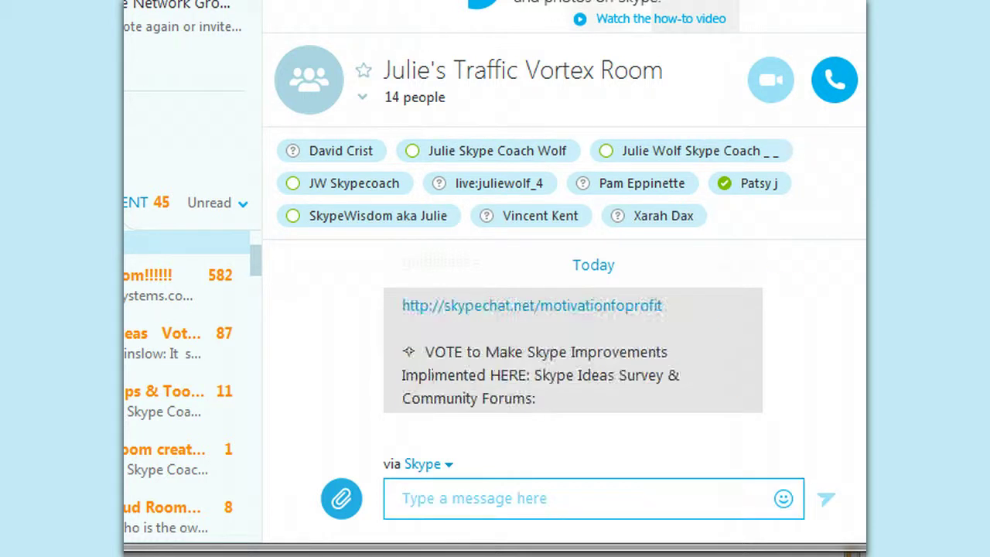
- Collapse the member list and highlight the creator part of the name= reply
left_click(451, 124)
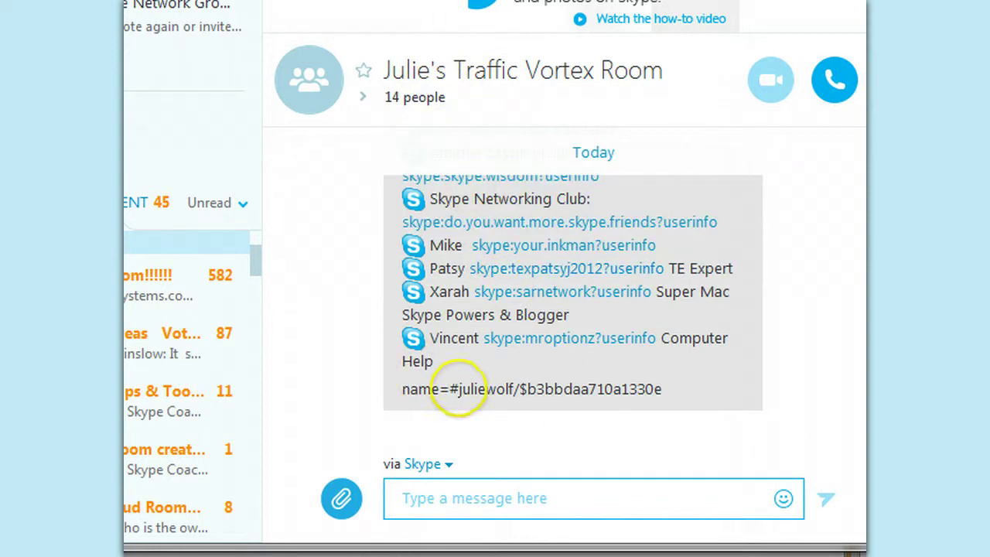
left_click_drag(457, 389, 527, 389)
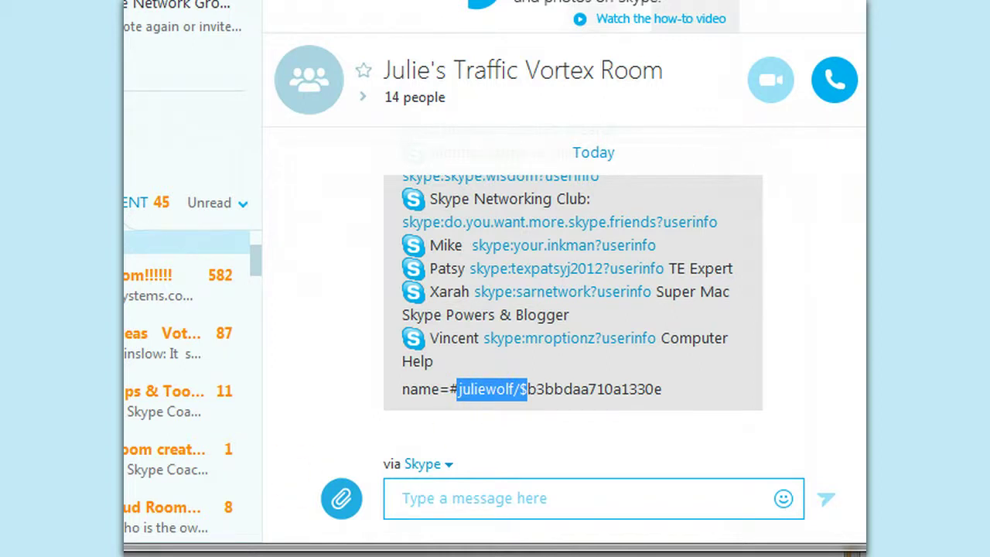
left_click(170, 514)
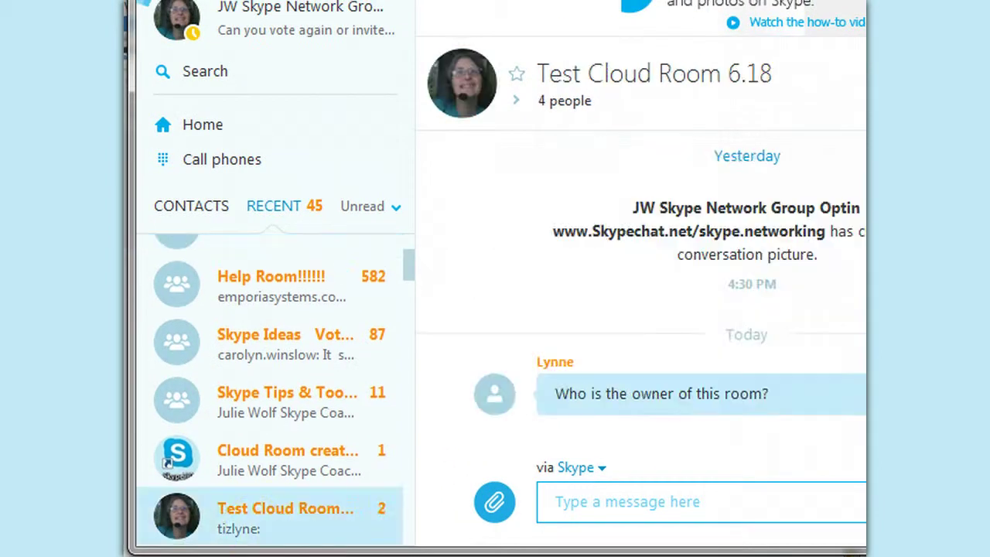
left_click(564, 71)
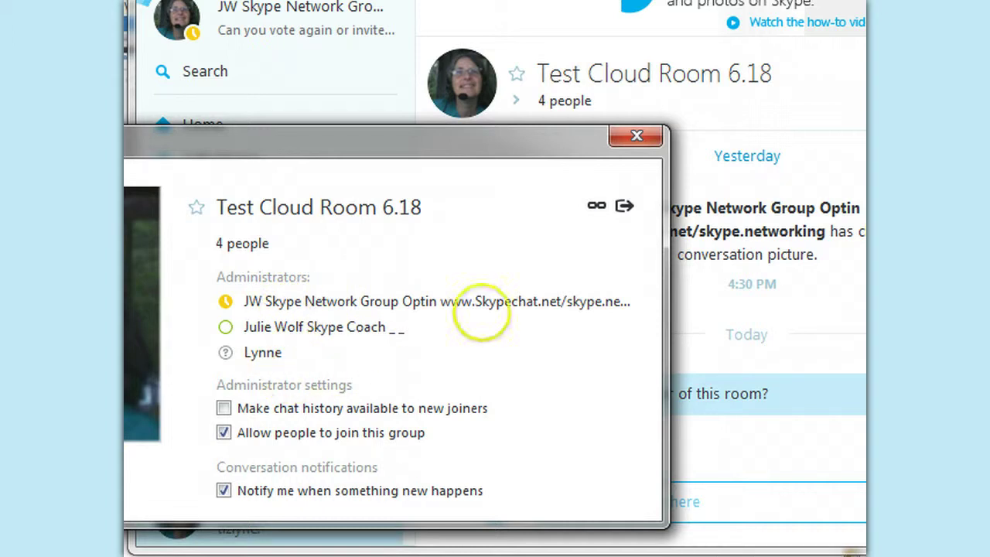
left_click(636, 137)
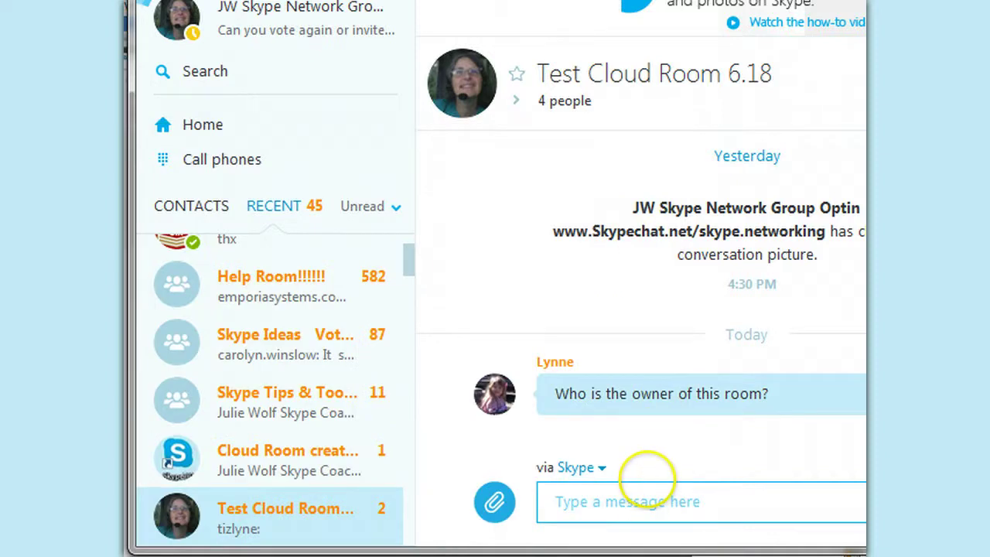
left_click(642, 499)
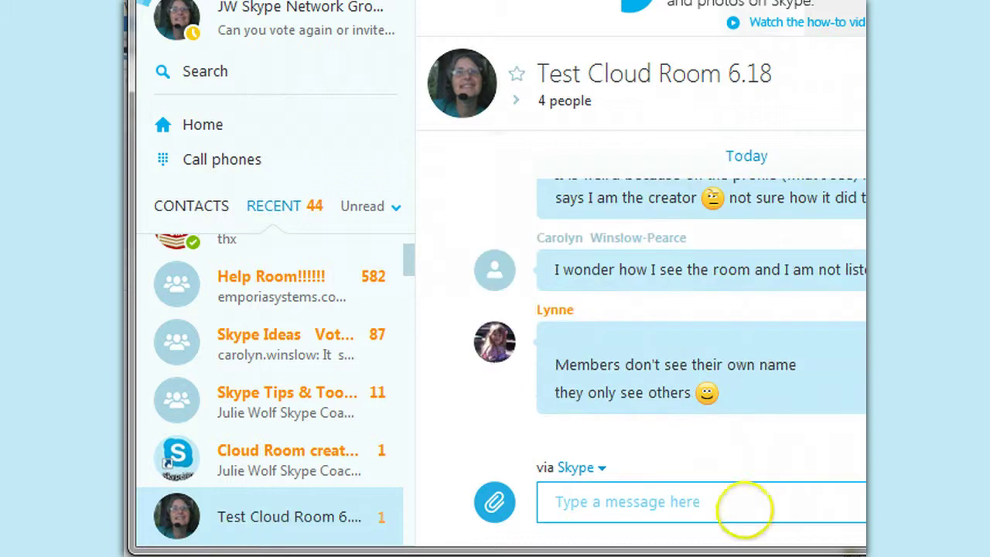
- Send /set guidelines then /get guidelines in Test Cloud Room 6.18, receiving 'Unhandled argument'
left_click(707, 502)
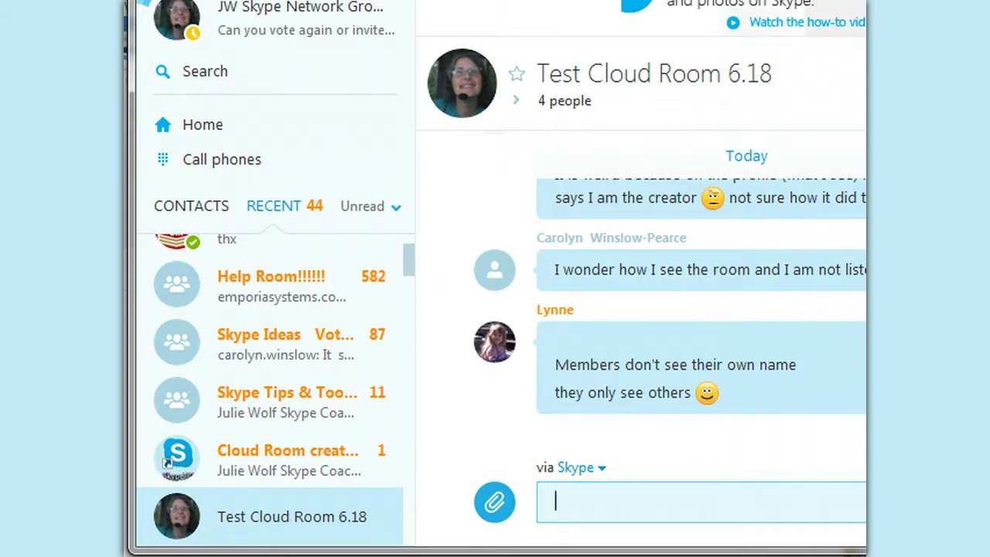
type("ok here")
key("BackSpace")
key("BackSpace")
key("BackSpace")
key("BackSpace")
key("BackSpace")
key("BackSpace")
key("BackSpace")
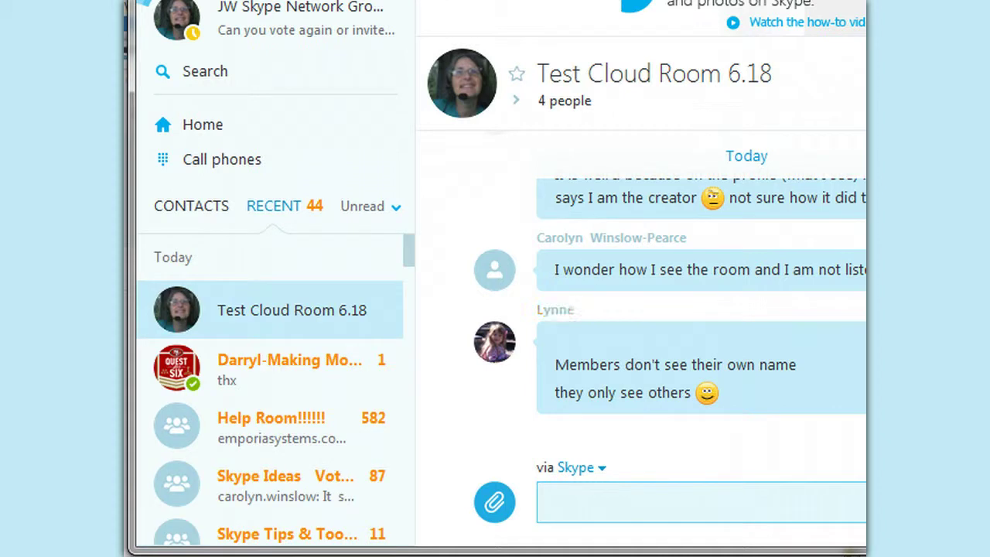
type("/set guidelines 🤔")
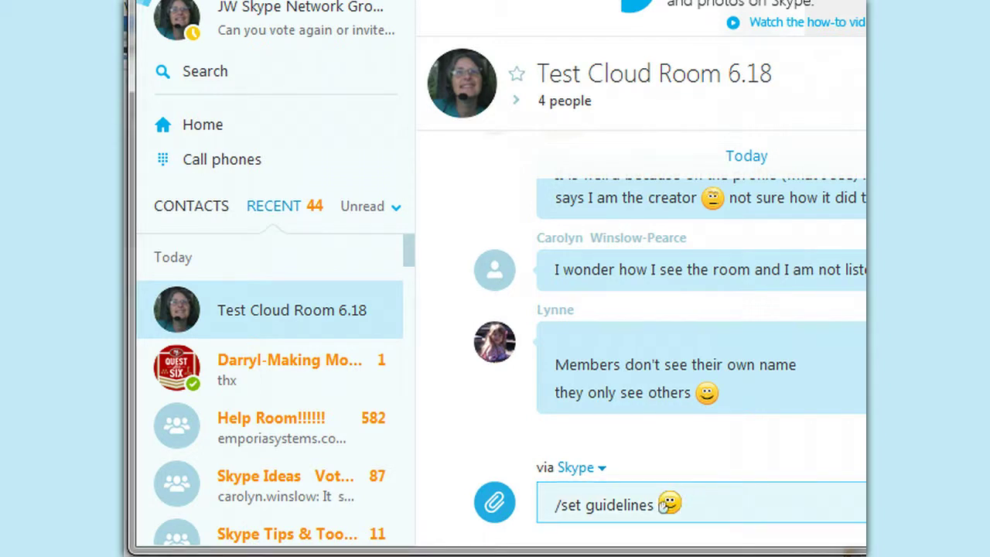
key("Return")
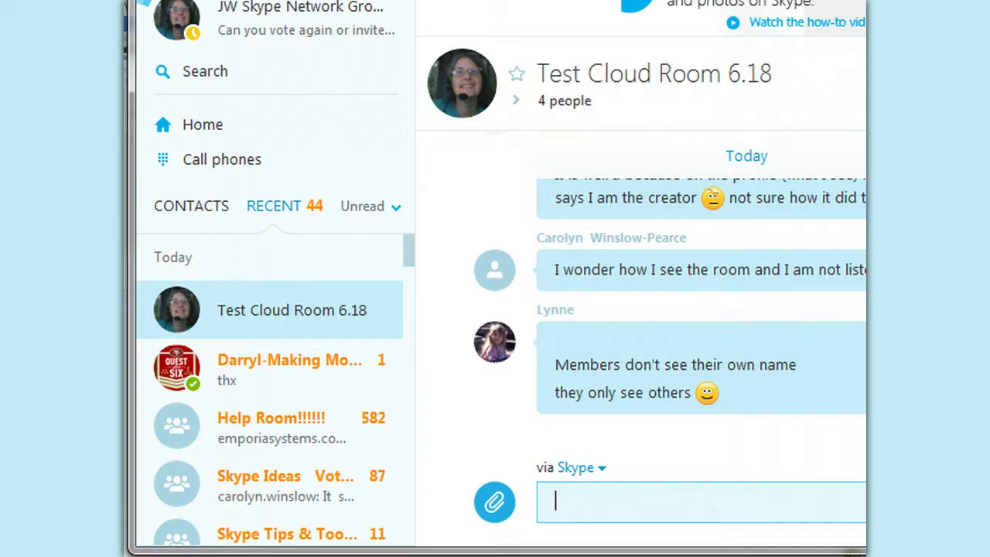
type("/get guidelines")
key("Return")
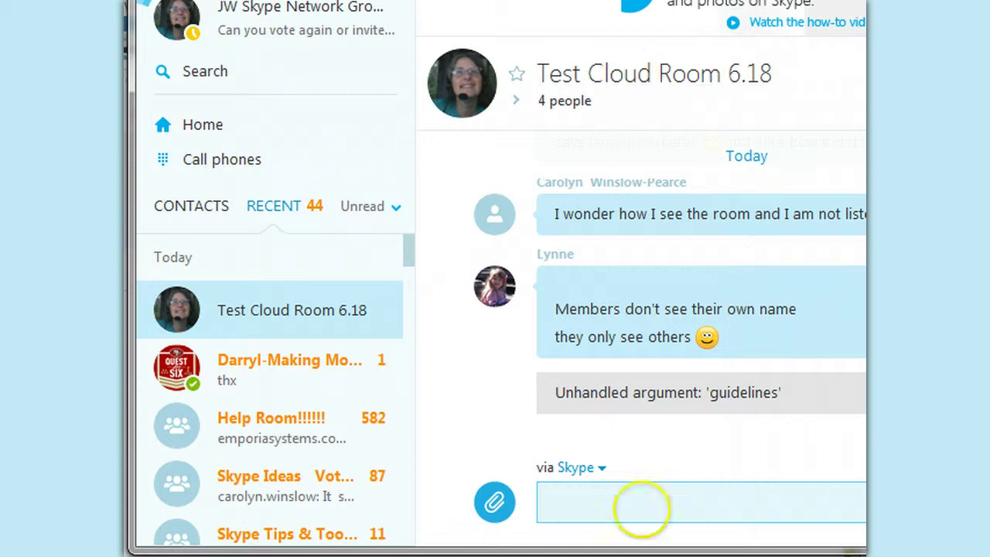
- Send /get name and select the 19 prefix of the returned thread identifier
type("/")
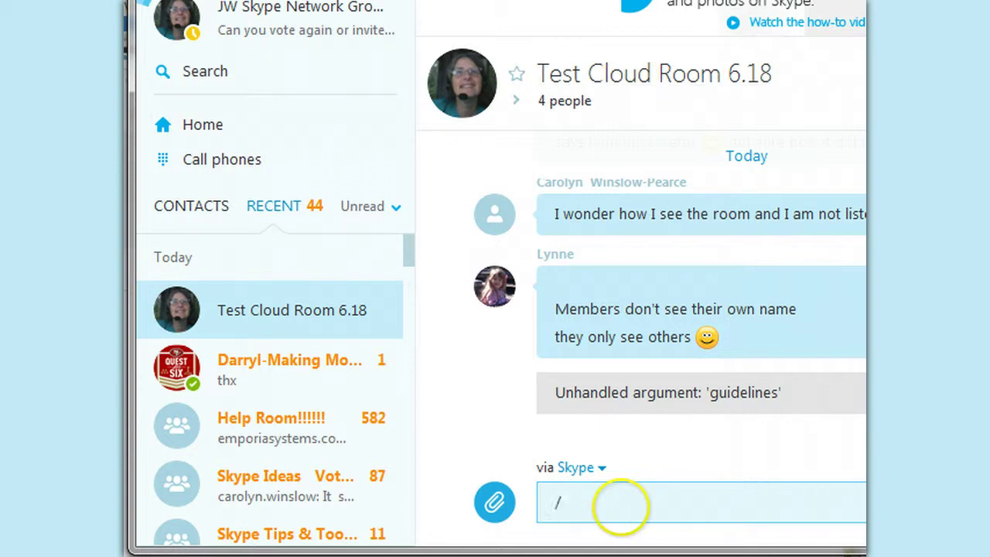
type("get")
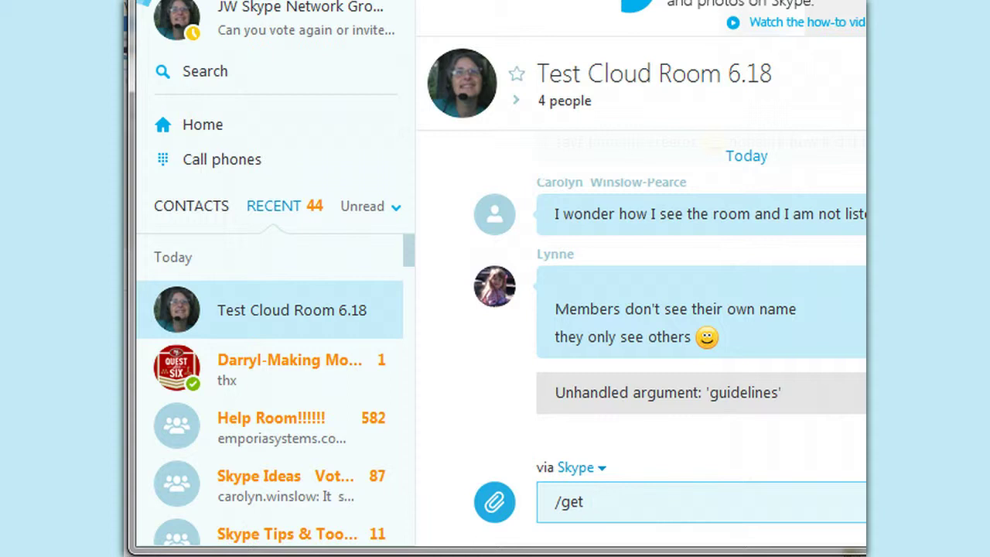
type(" name")
key("Return")
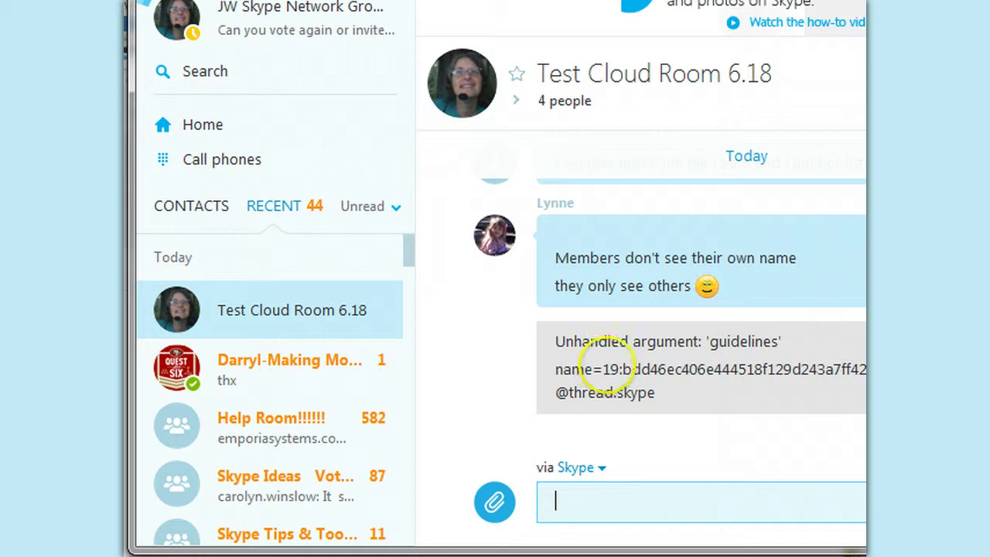
double_click(612, 368)
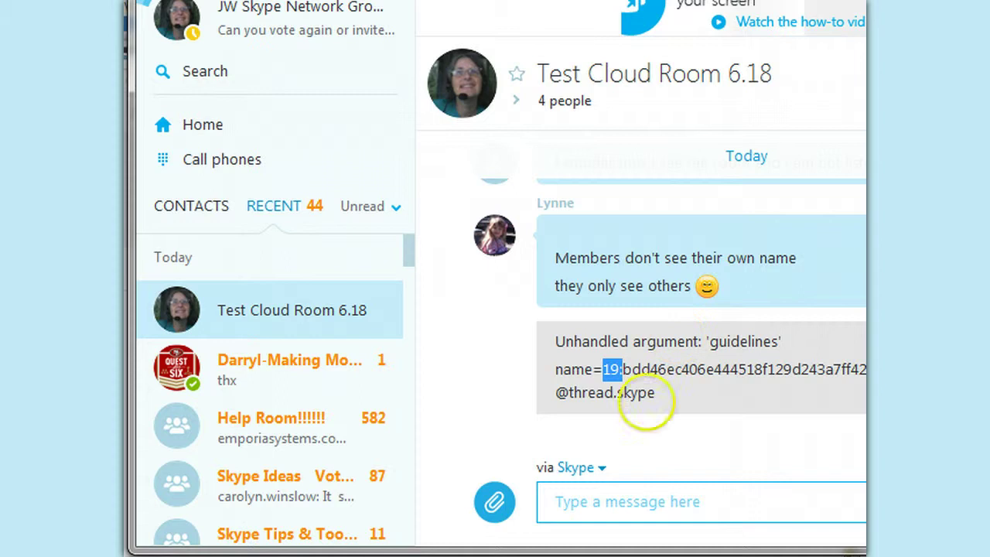
left_click(563, 365)
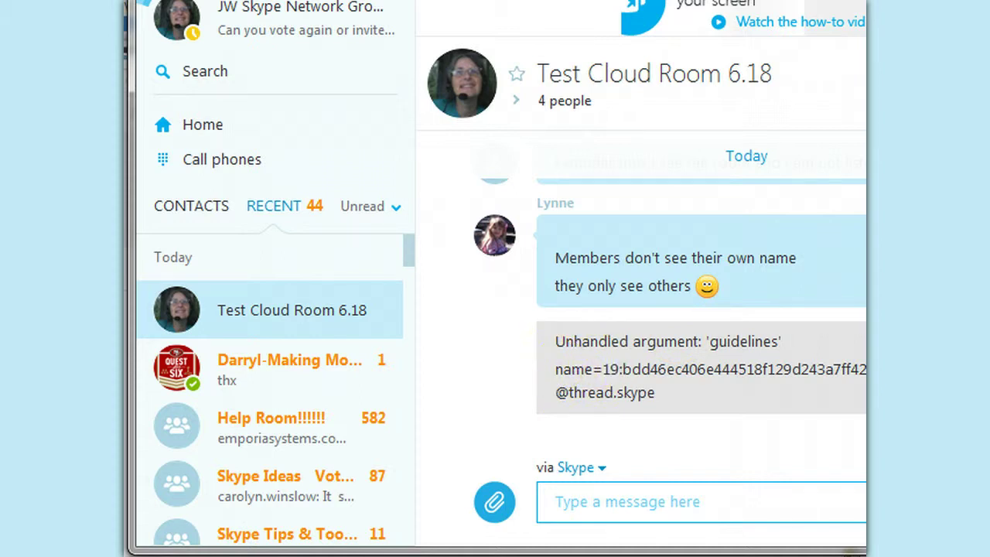
left_click_drag(555, 370, 656, 393)
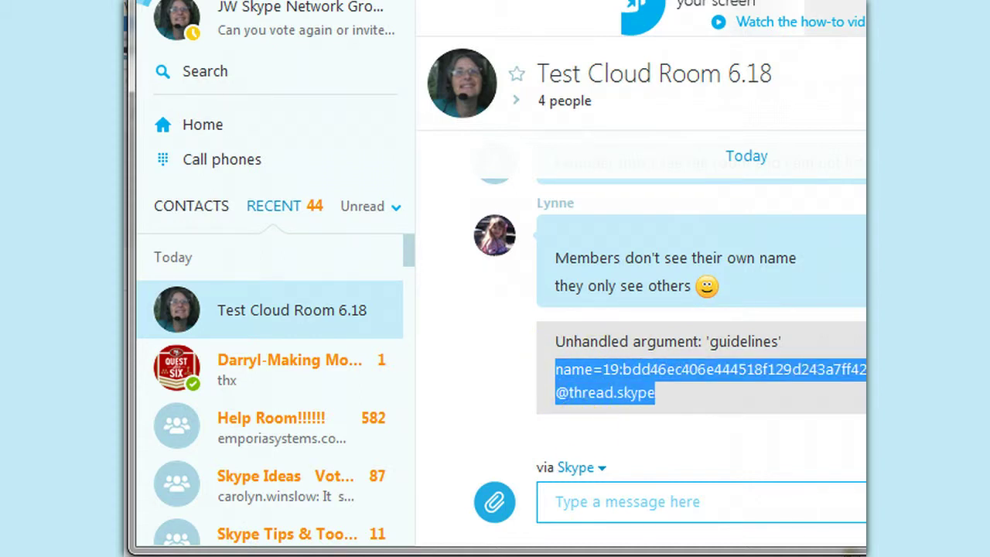